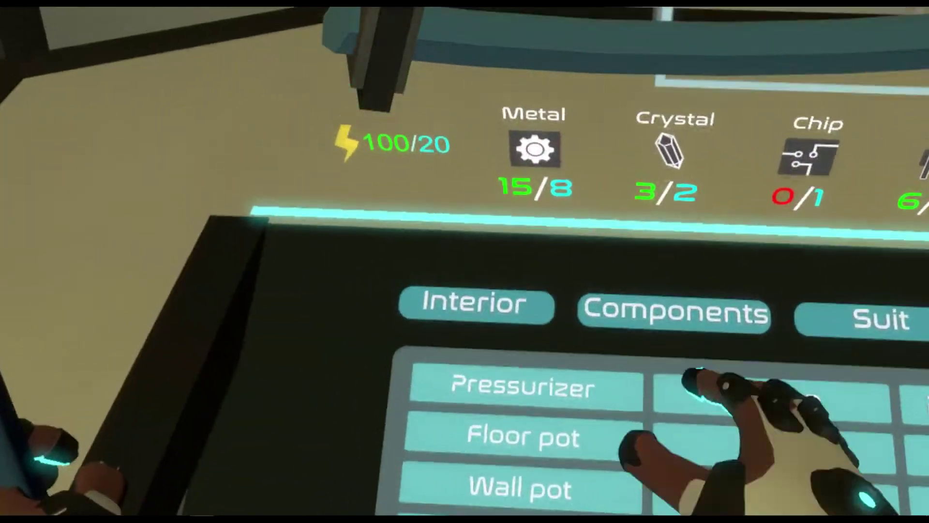
click(784, 290)
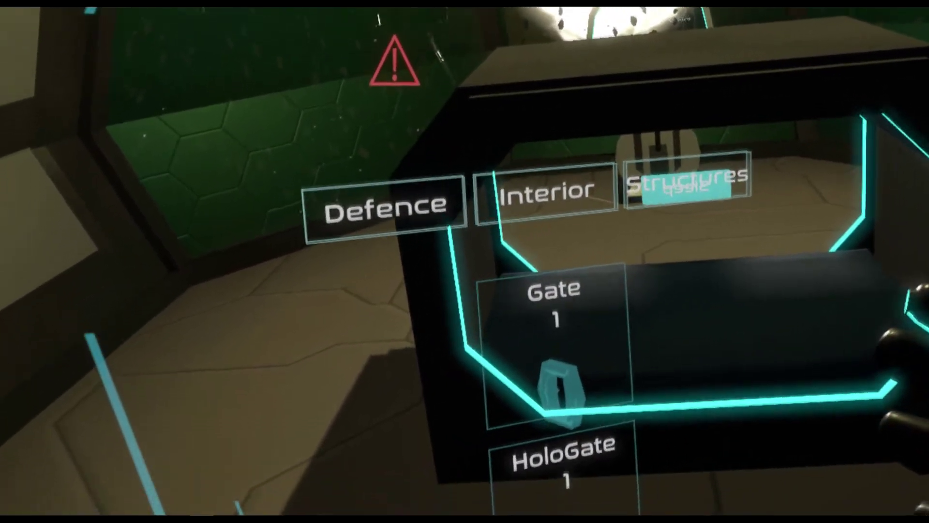
click(686, 177)
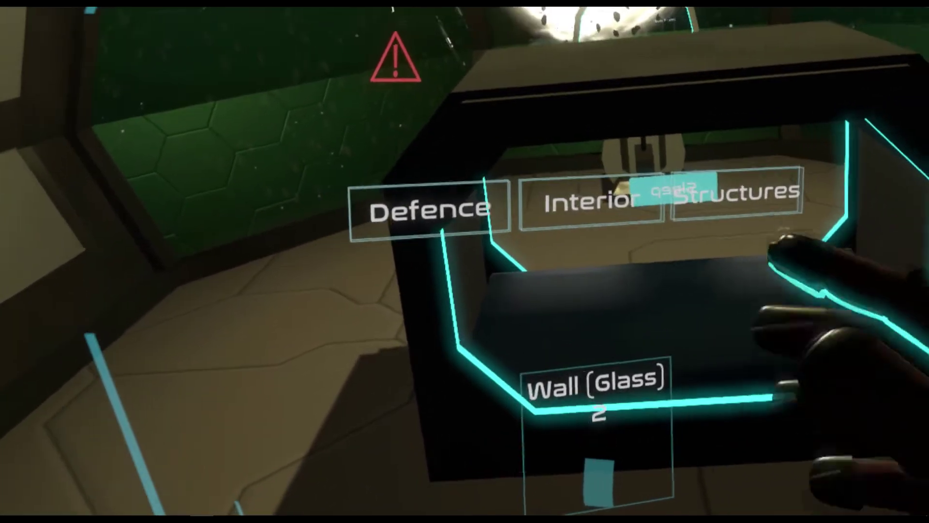